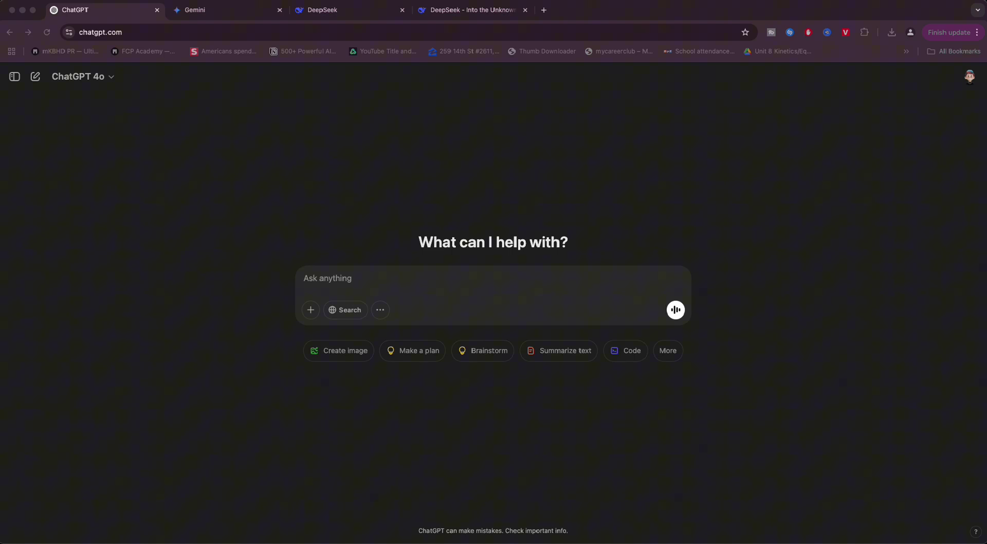
- Ask ChatGPT 'Why is chatgpt 4o more powerful than the regular version'
click(126, 96)
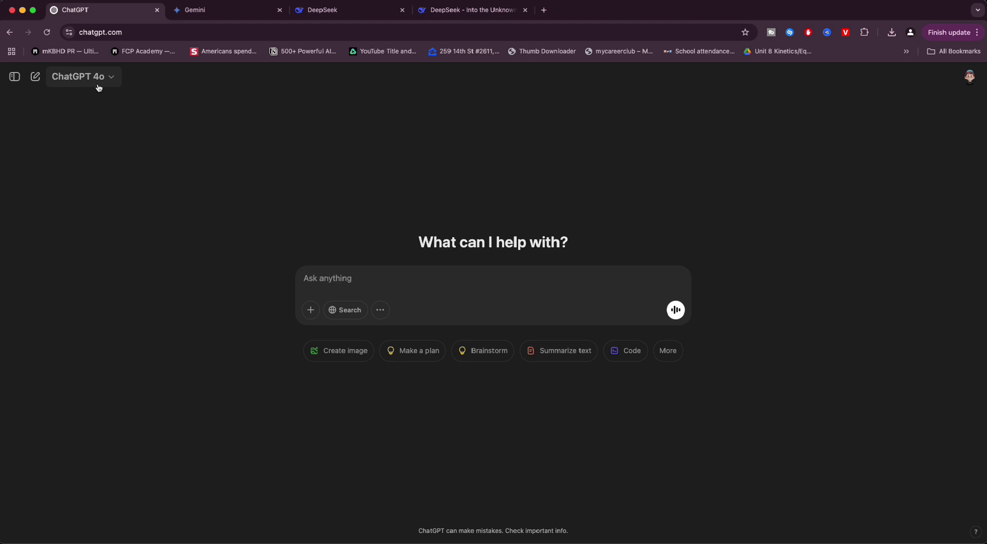
click(381, 284)
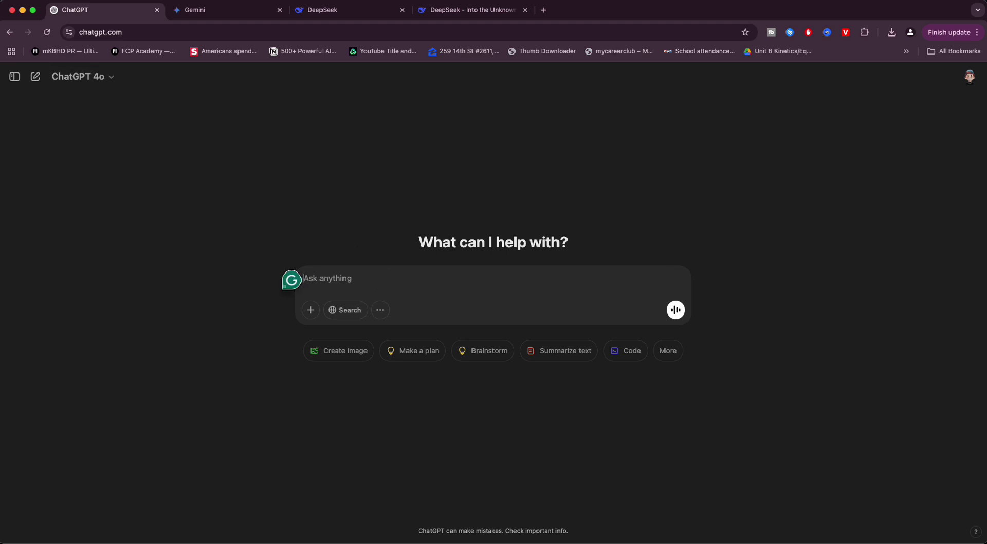
text(Why is chatgpt)
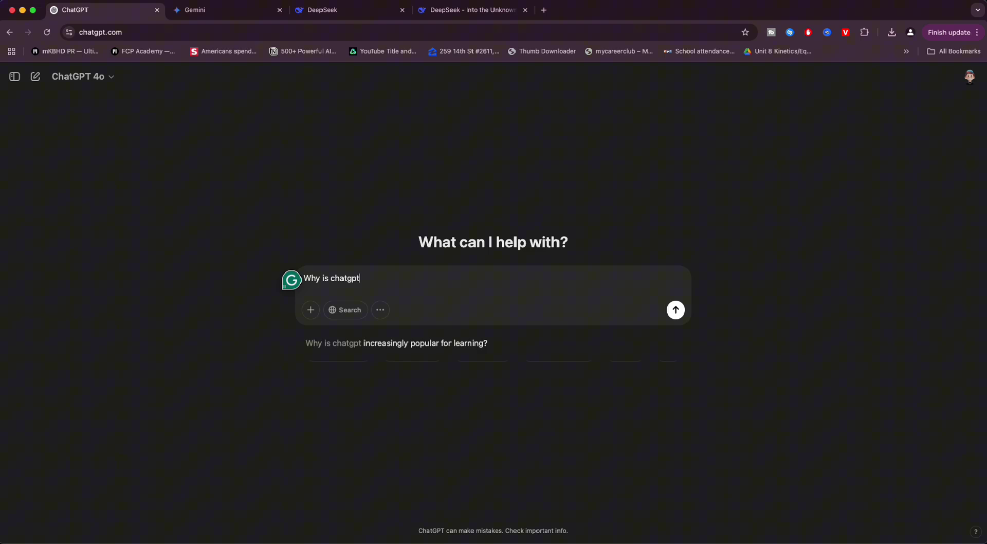
text( 4o more )
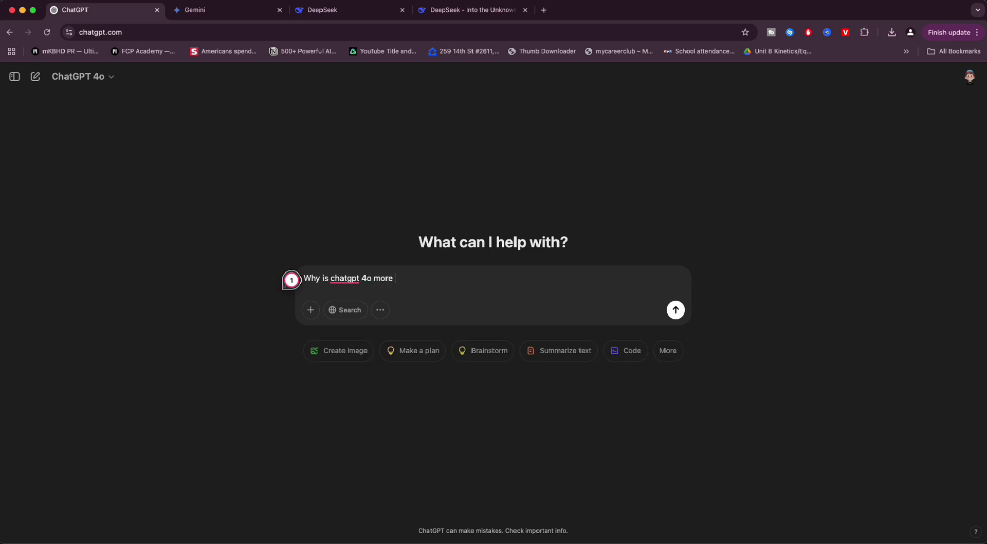
text(powerful than )
text(the regular version)
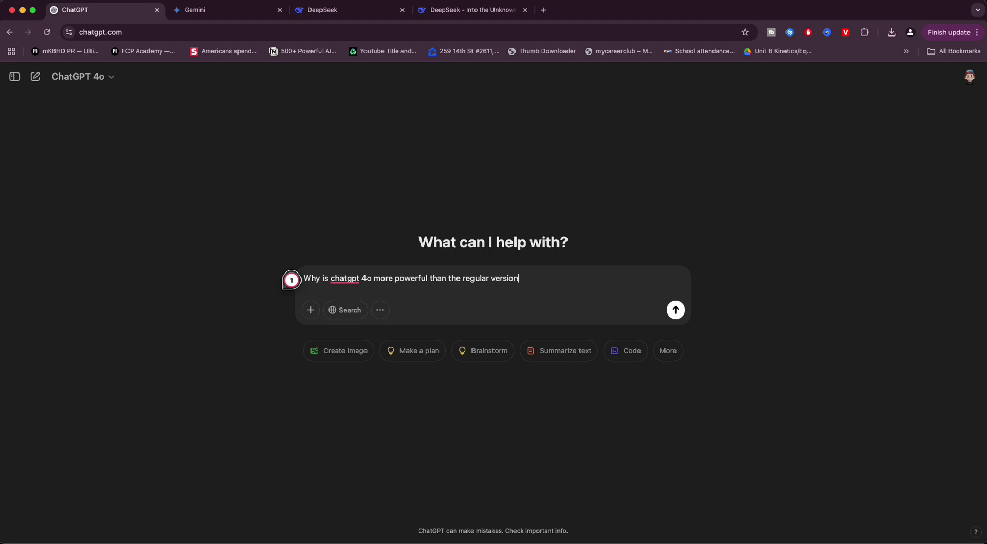
key(Return)
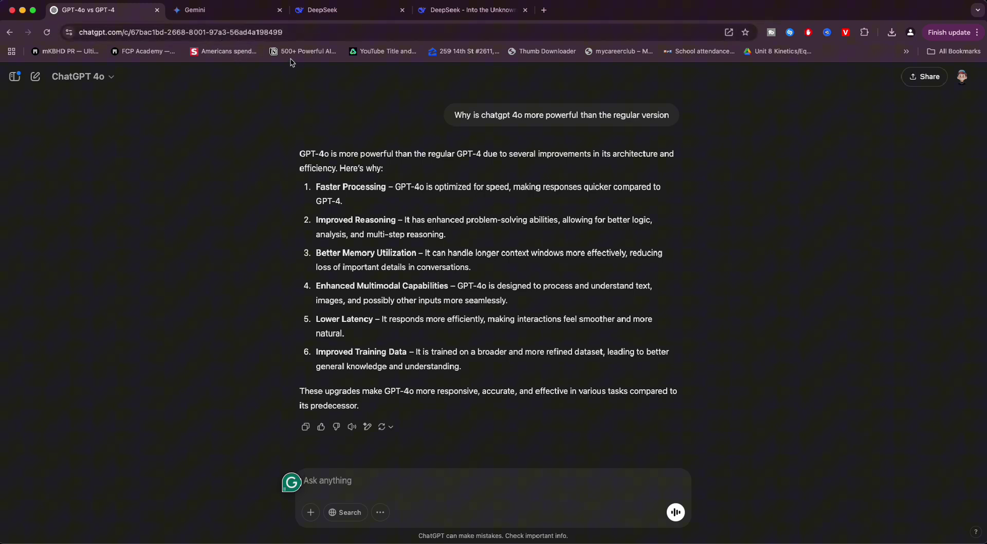
- In the Gemini tab, ask 'Are you a better AI model than chatgpt 4o'
click(242, 12)
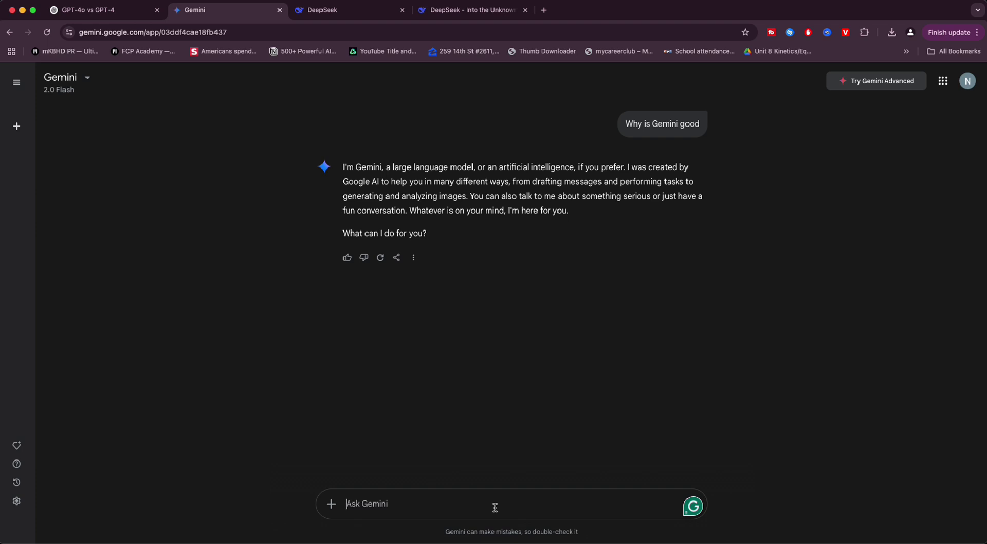
text(Are you a bett)
text(er AI model than)
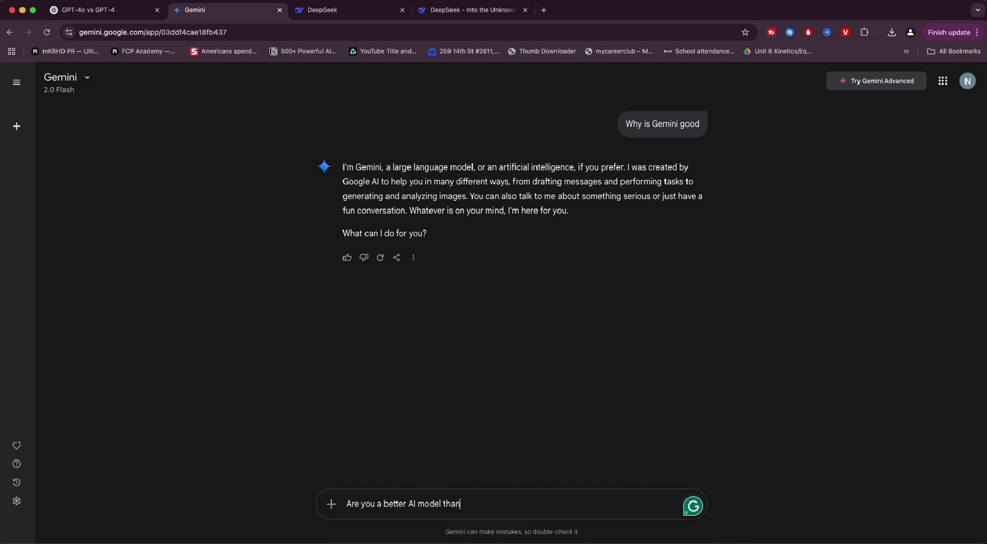
text( chatgpt )
text(4o)
key(super+a)
key(Return)
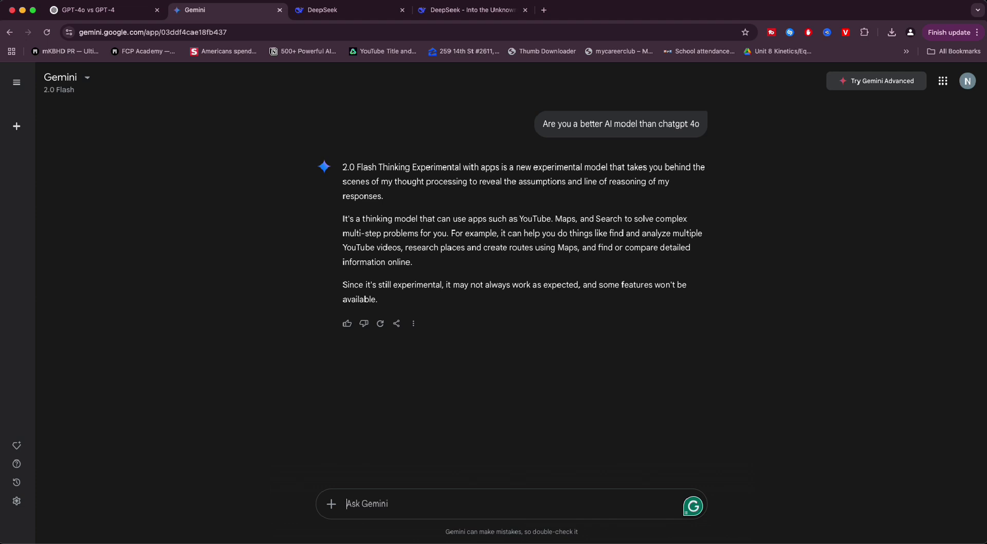
- Switch Gemini's model to 2.0 Flash Thinking Experimental with apps
click(92, 84)
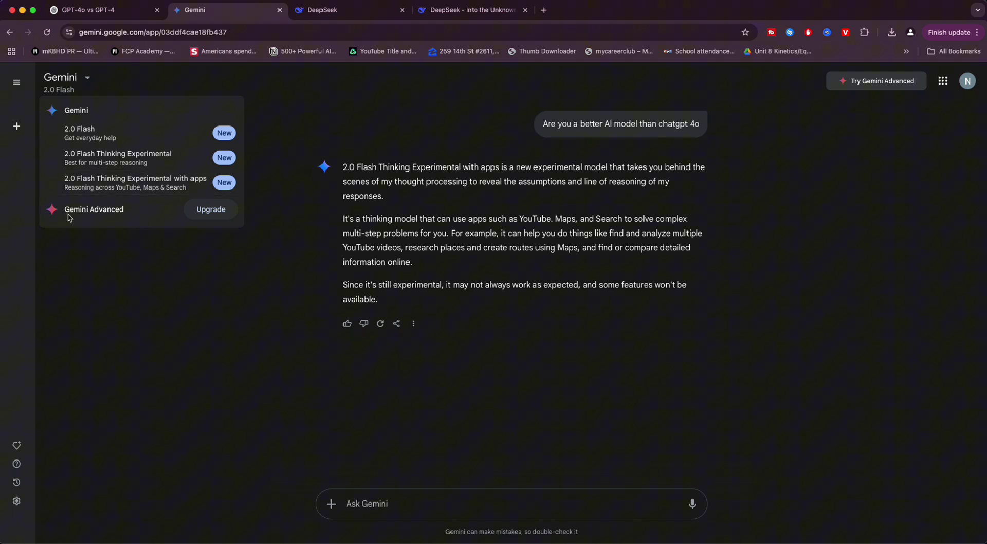
click(146, 235)
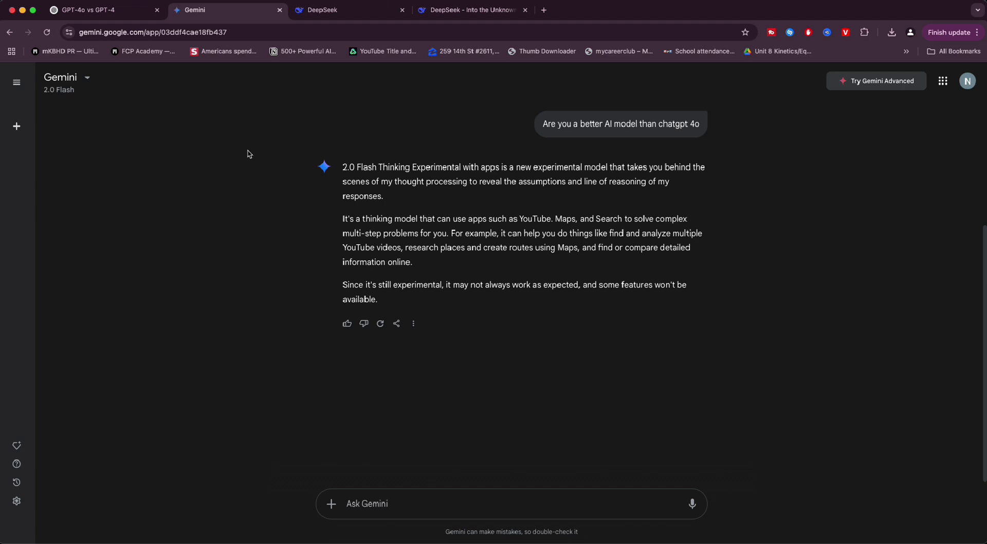
click(87, 79)
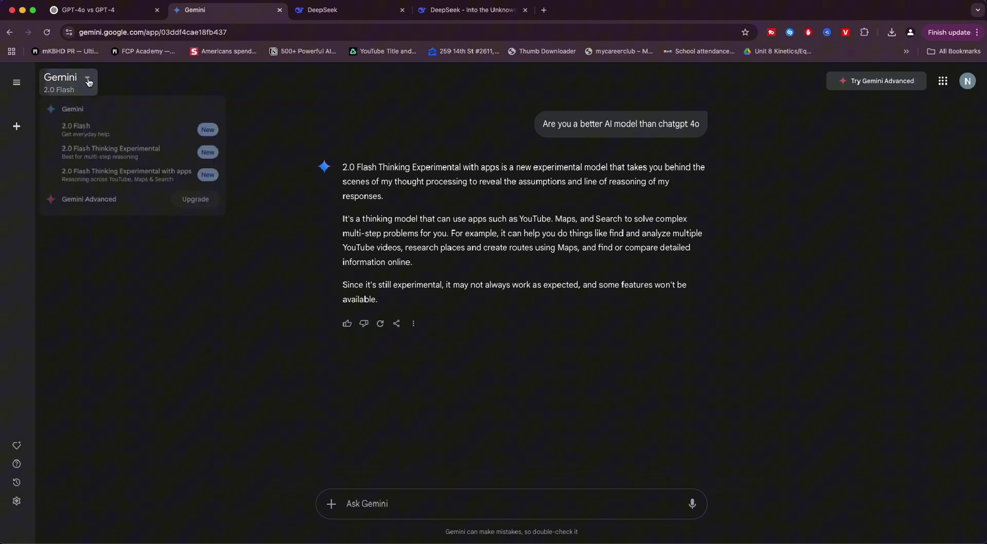
click(107, 189)
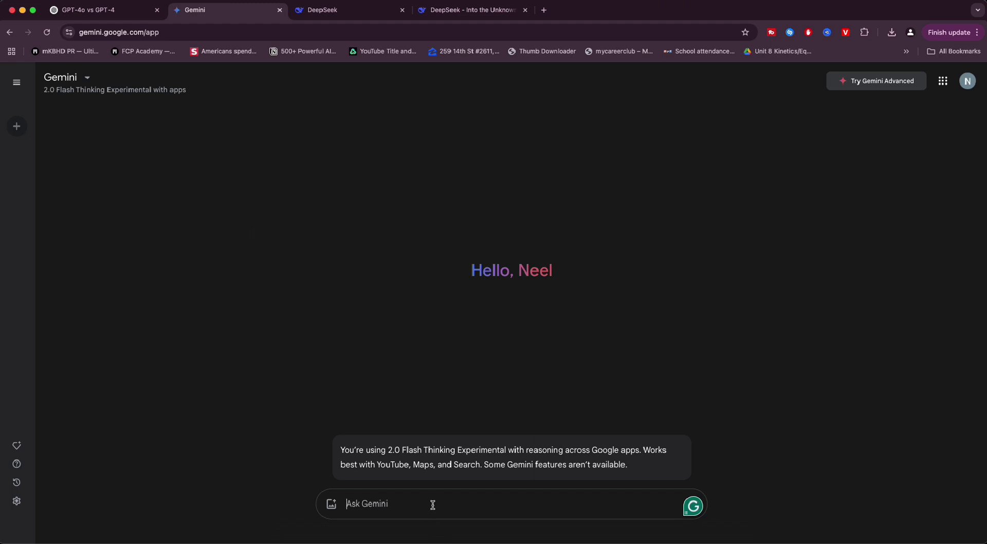
- Ask Gemini 'How can you help me grow my youtube channel' and skim its reasoning and answer
text(Ho)
text(w can you help me)
text( grow my youtube c)
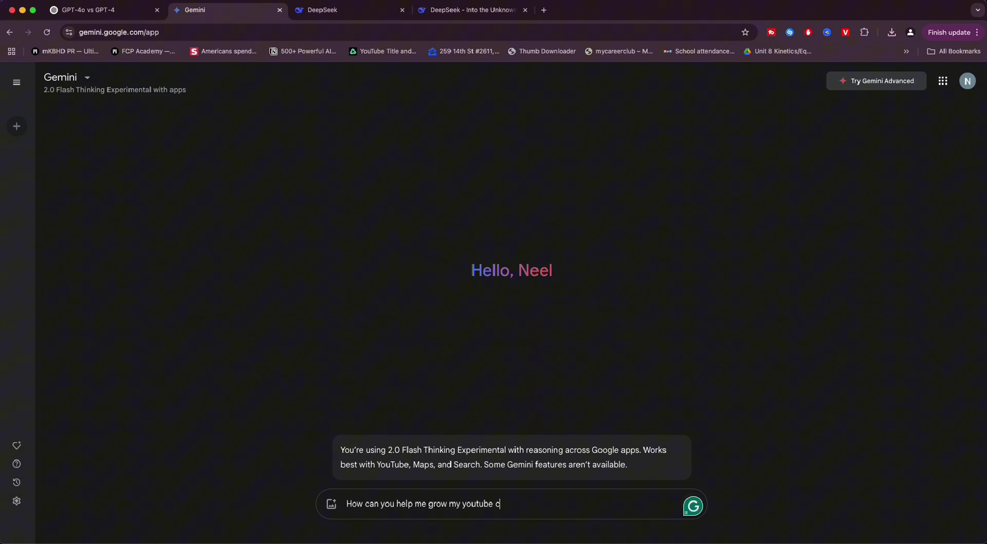
text(hannel)
key(Return)
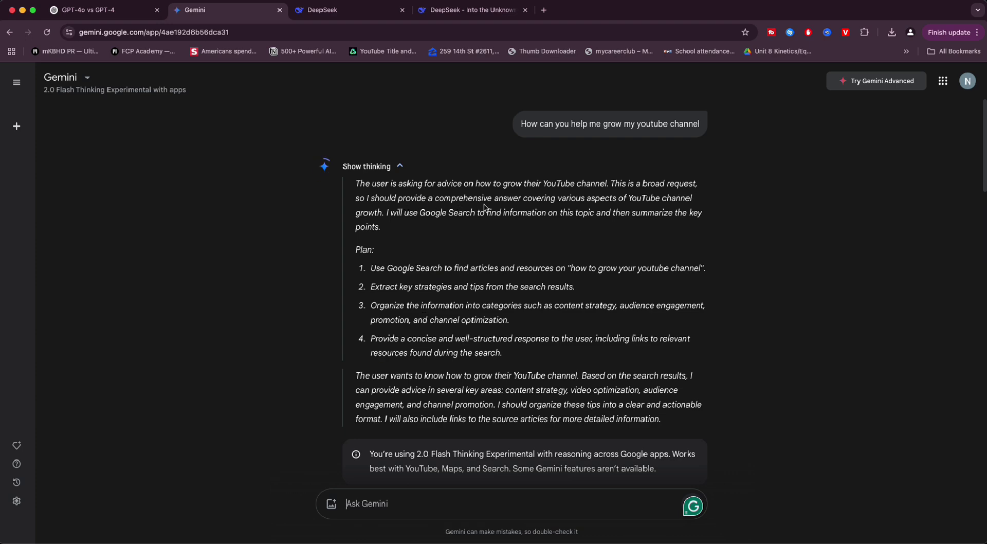
scroll(593, 208, down, 2)
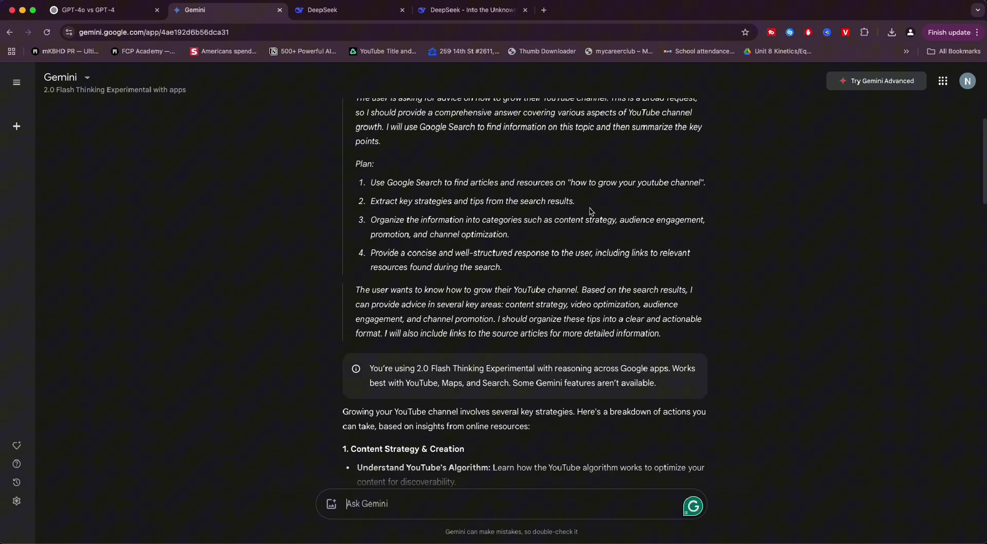
scroll(591, 211, down, 2)
scroll(592, 210, up, 3)
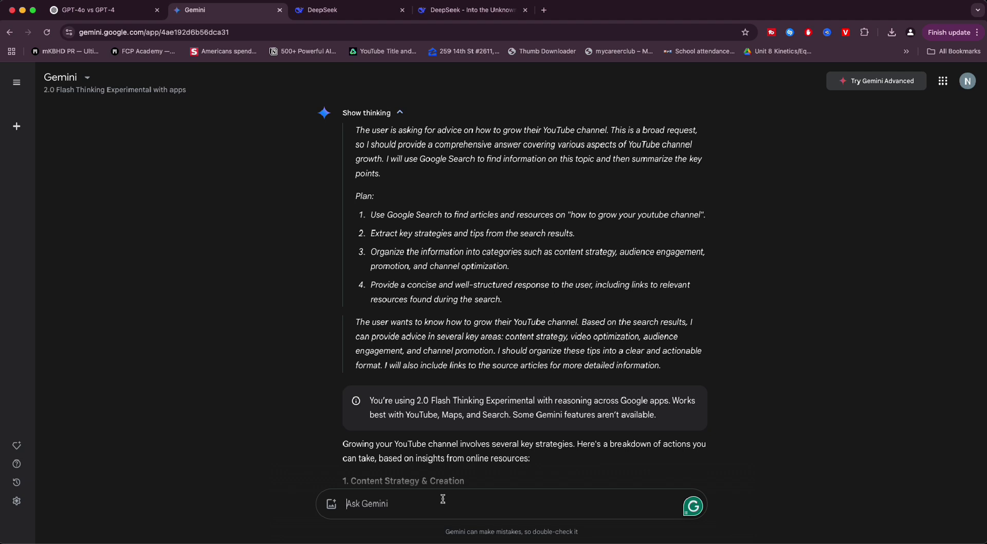
- Request popular how-to YouTube search-category video ideas and scroll through the categorized answer
text(Give me pop)
text(ular youtube vid)
text(eo ideas in)
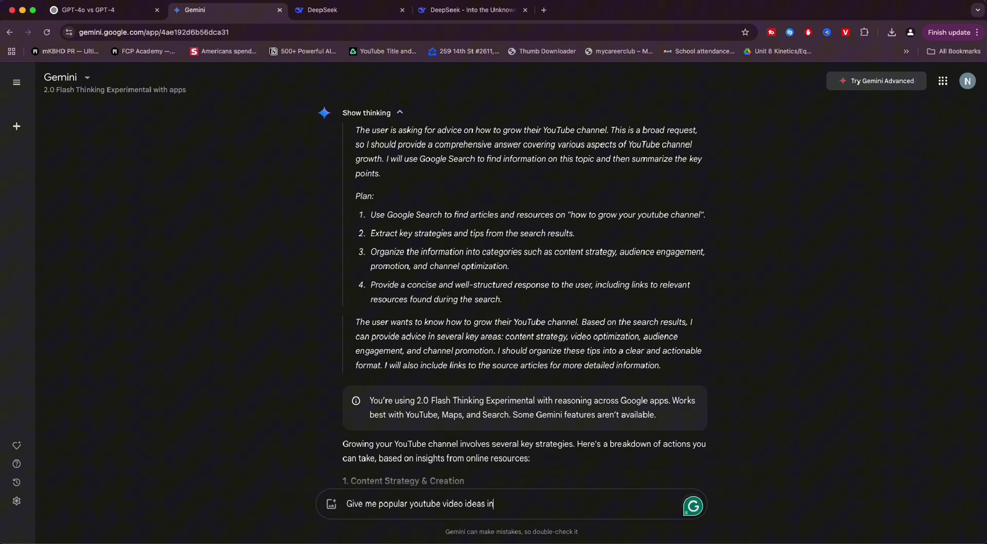
text( the searc)
text(h category of yout)
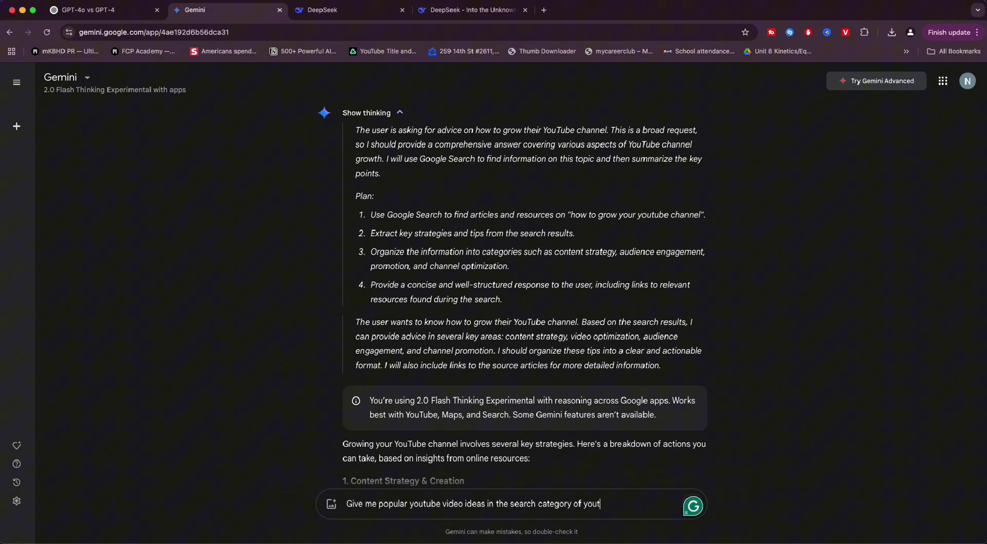
text(ube in th)
text(e how to genre)
key(Return)
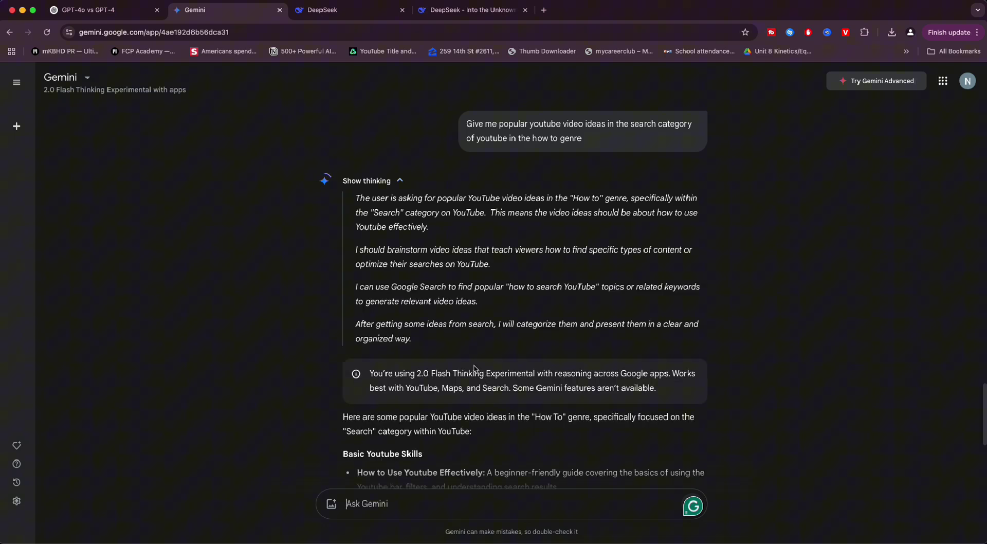
scroll(469, 366, up, 1)
scroll(469, 367, down, 2)
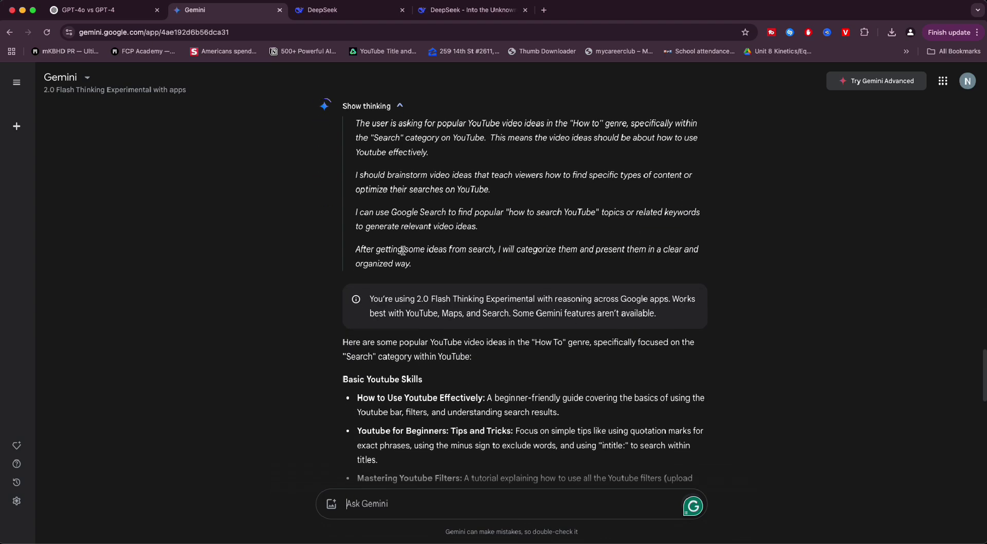
scroll(441, 477, down, 2)
scroll(440, 477, down, 3)
scroll(437, 386, up, 1)
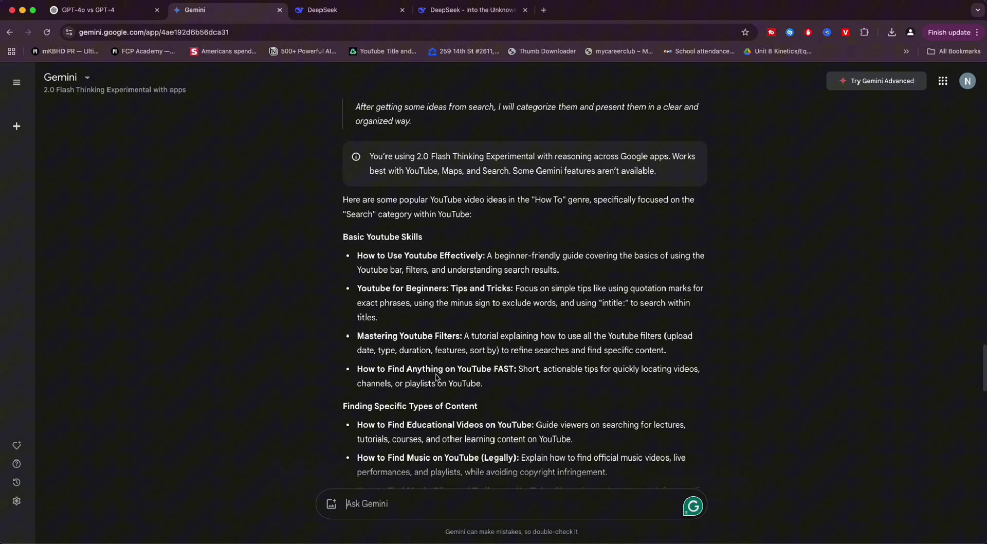
scroll(436, 375, down, 4)
scroll(435, 371, down, 1)
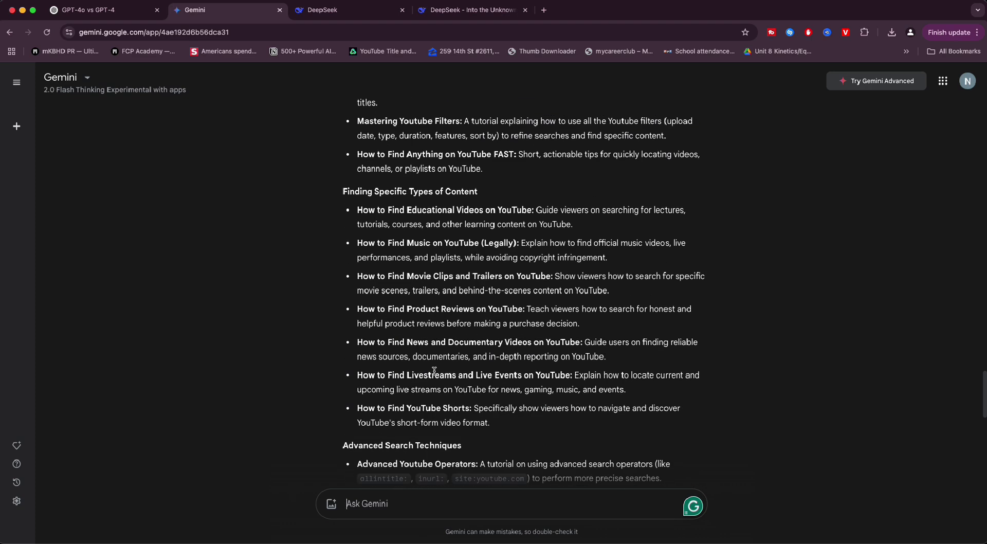
scroll(435, 373, down, 6)
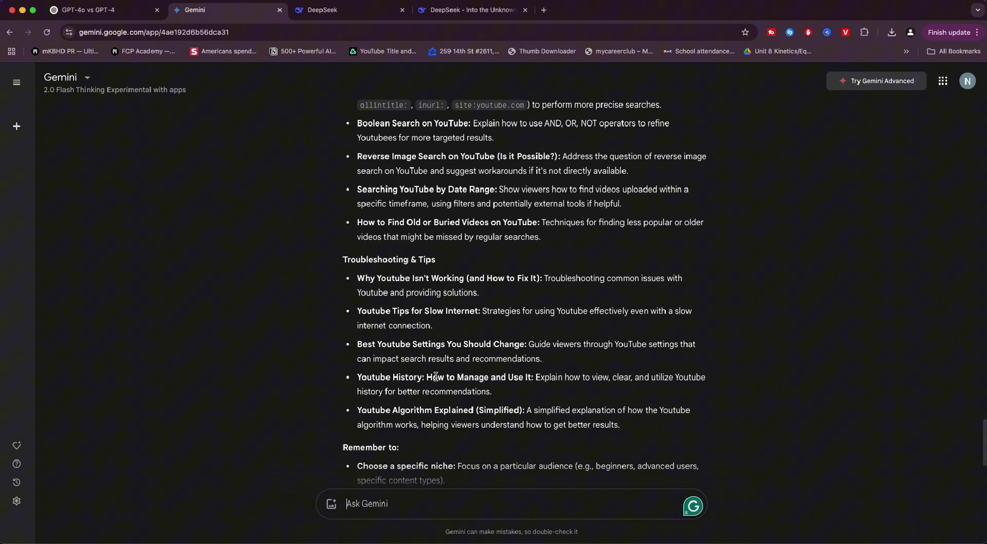
- Ask Gemini for updated video ideas matching February 2025 trends
click(501, 500)
text(Gi)
text(ve me updated ideas)
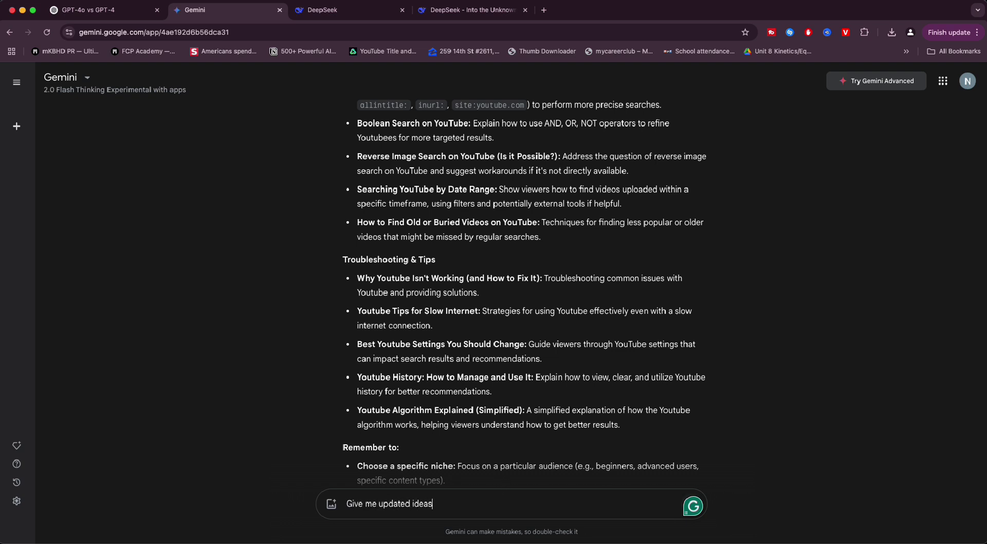
text( in acco)
text(rdance to the t)
text(rends we have in febr)
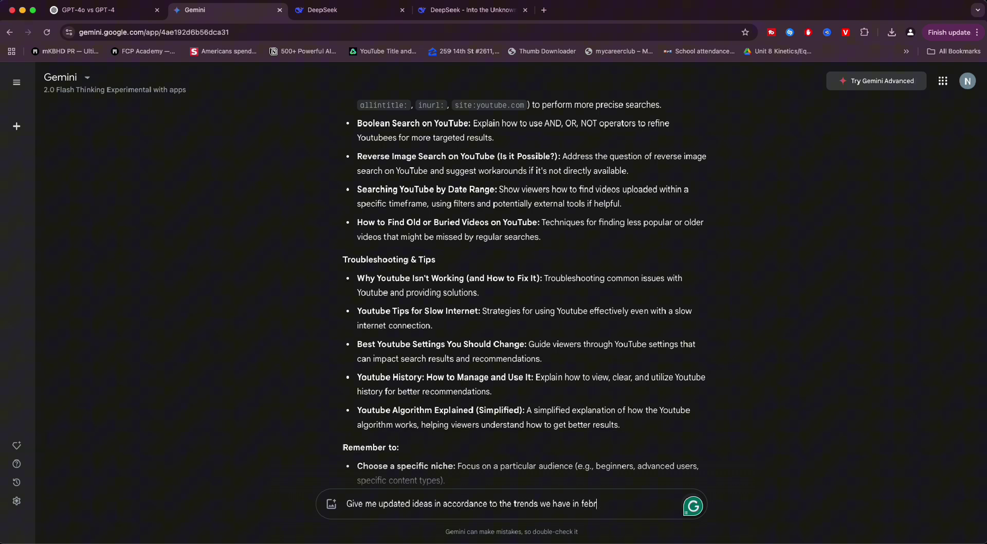
text(uary 2025)
key(Return)
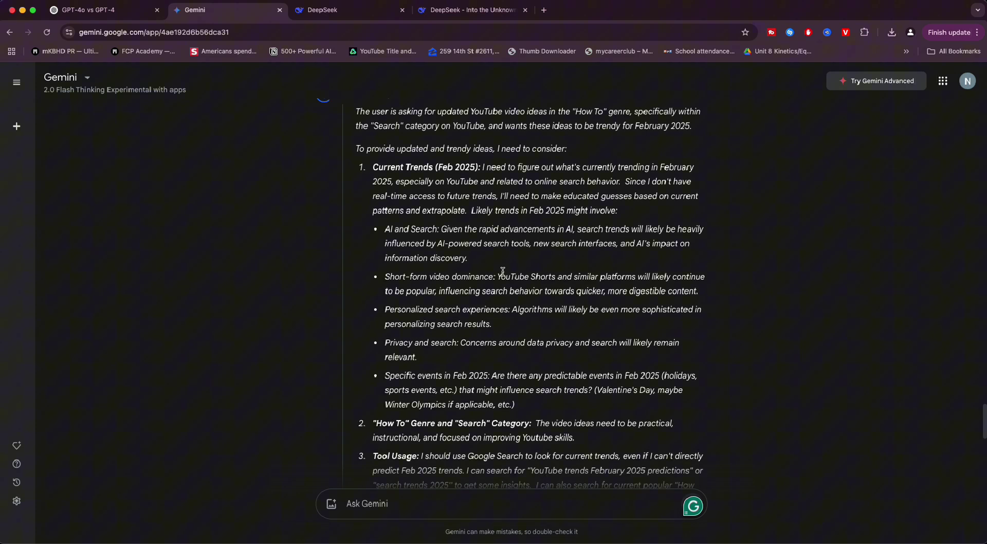
- Review Gemini's finished February 2025 video ideas, then switch to the DeepSeek tab
drag(462, 366, 494, 335)
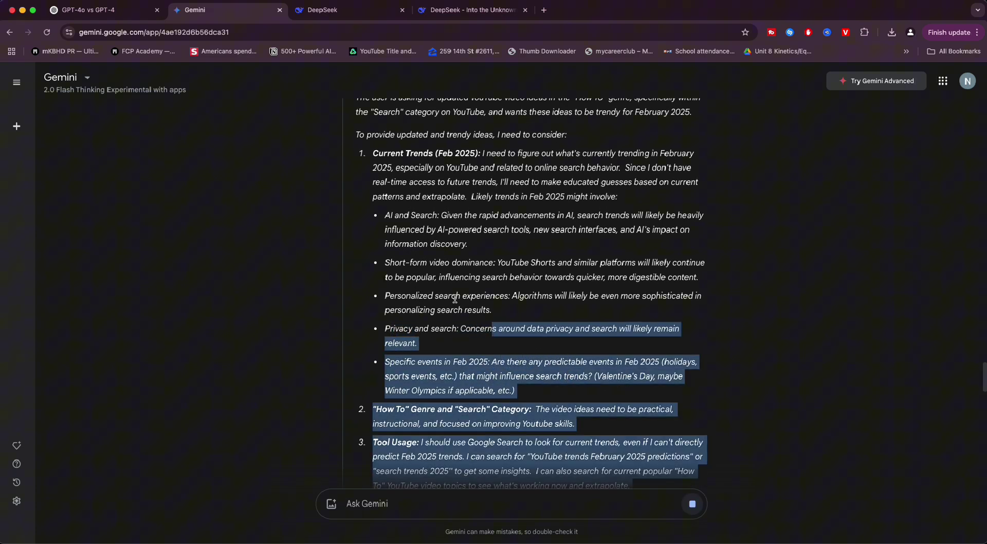
drag(455, 298, 468, 298)
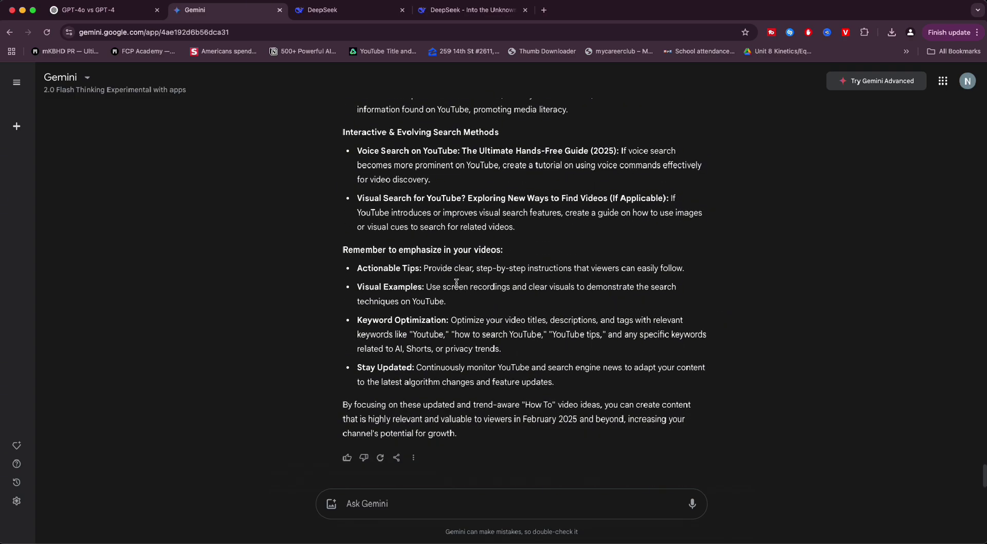
scroll(437, 277, up, 2)
scroll(436, 273, up, 4)
scroll(436, 272, up, 2)
scroll(436, 272, up, 1)
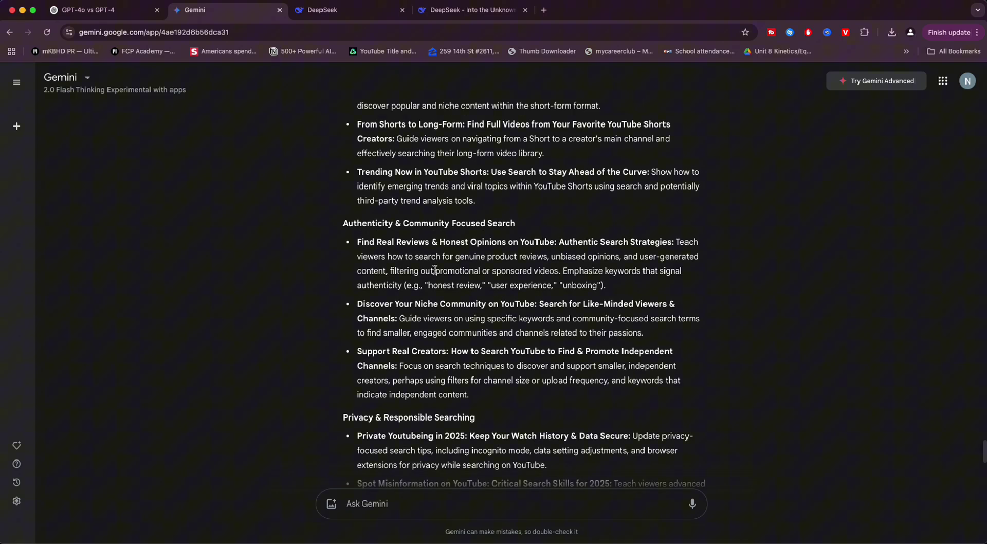
scroll(434, 270, up, 4)
scroll(434, 267, up, 5)
scroll(434, 267, up, 7)
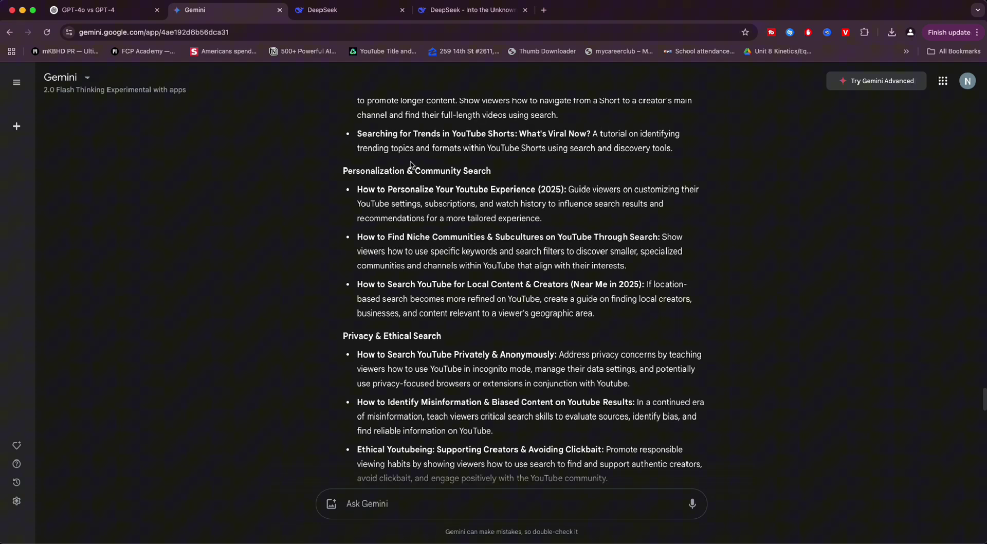
click(350, 10)
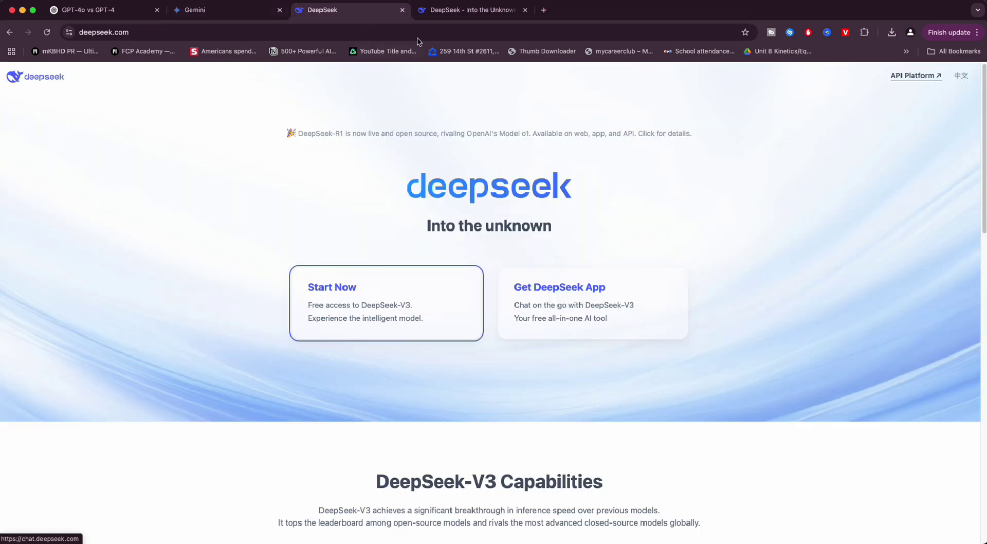
- Close the deepseek.com landing tab and ask DeepSeek 'Are you a better AI model than chatgpt 4o'
click(402, 10)
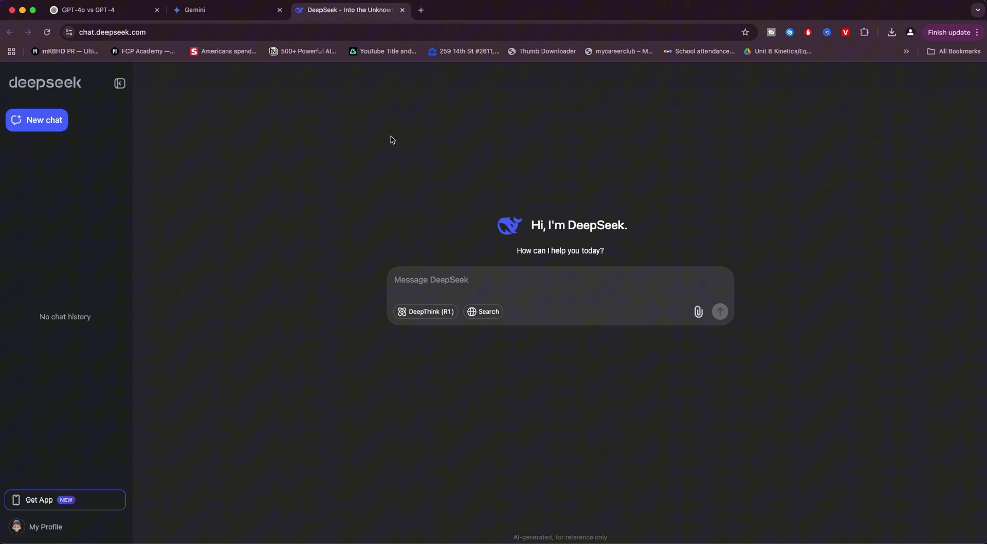
click(452, 280)
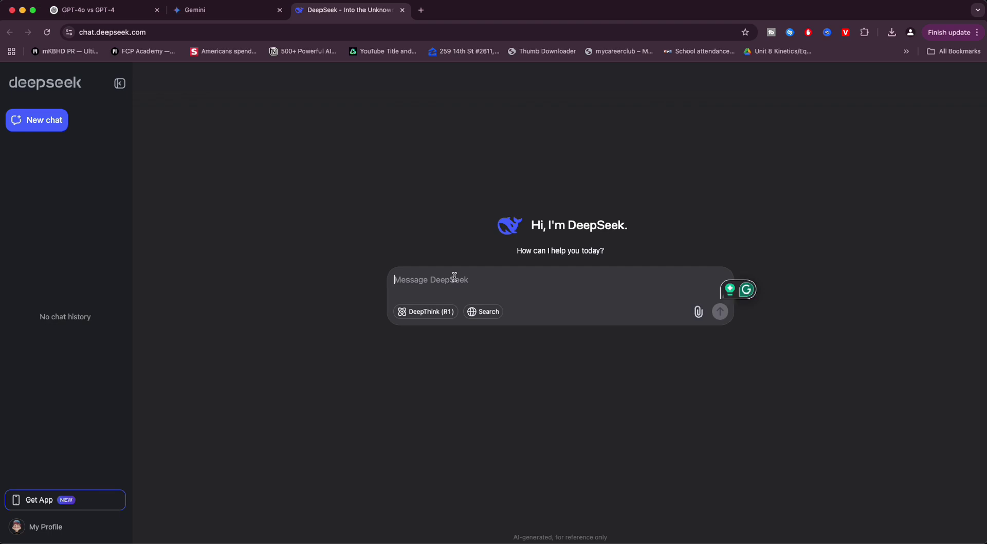
text(Are you a better AI model than chatgpt 4o)
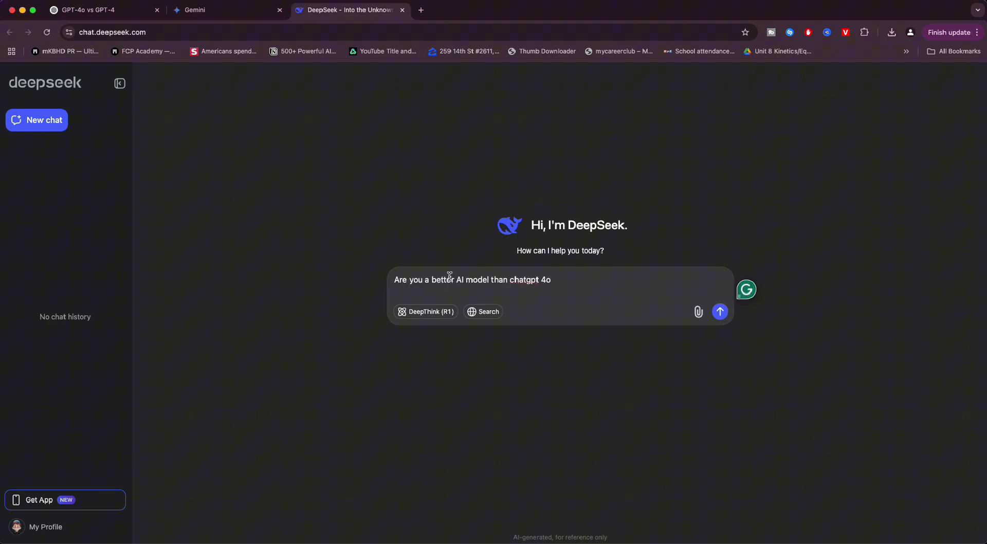
key(Return)
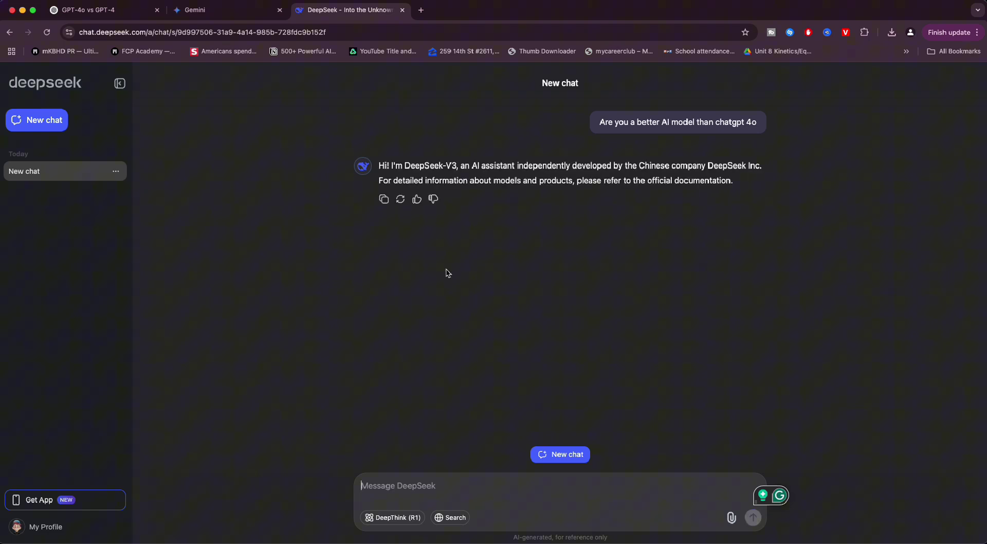
click(593, 183)
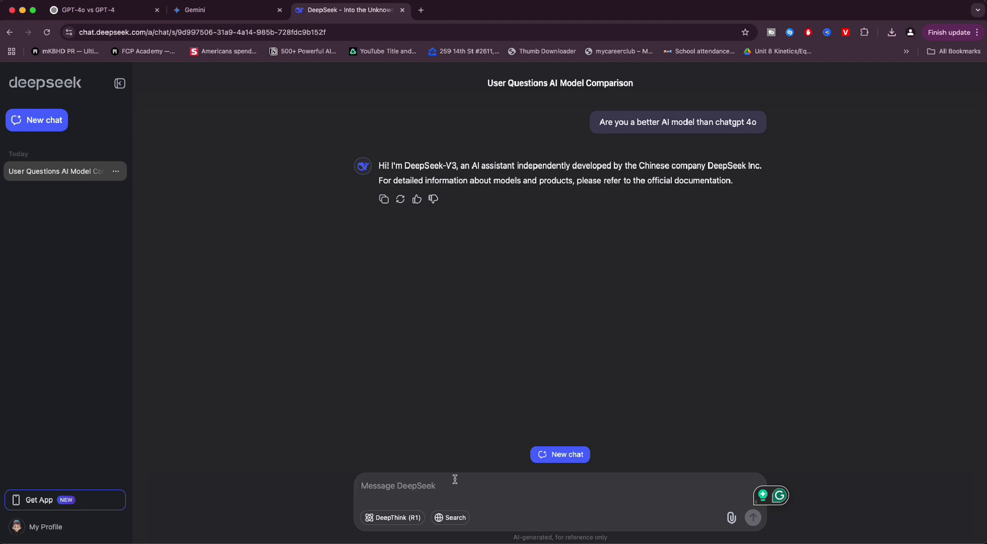
- Ask DeepSeek 'How up to date is your AI model'
text(How up to )
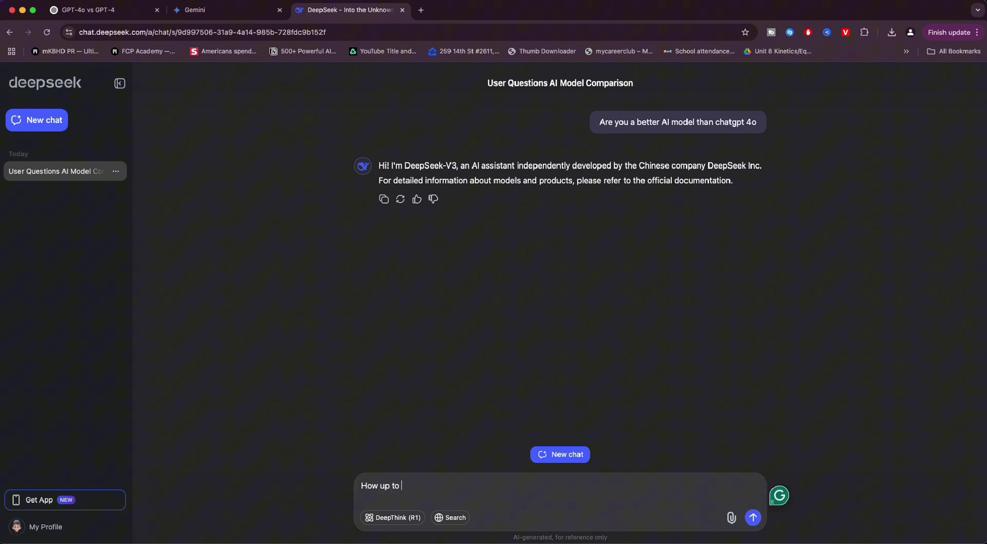
text(date is your AI model)
key(Return)
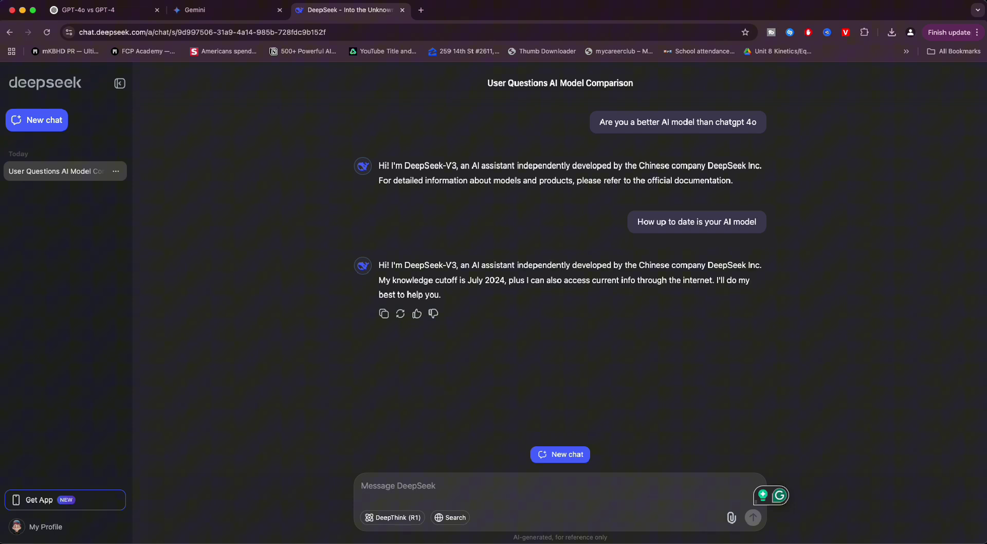
- Ask DeepSeek for high-search-volume how-to YouTube video ideas using current internet information
text(With your access)
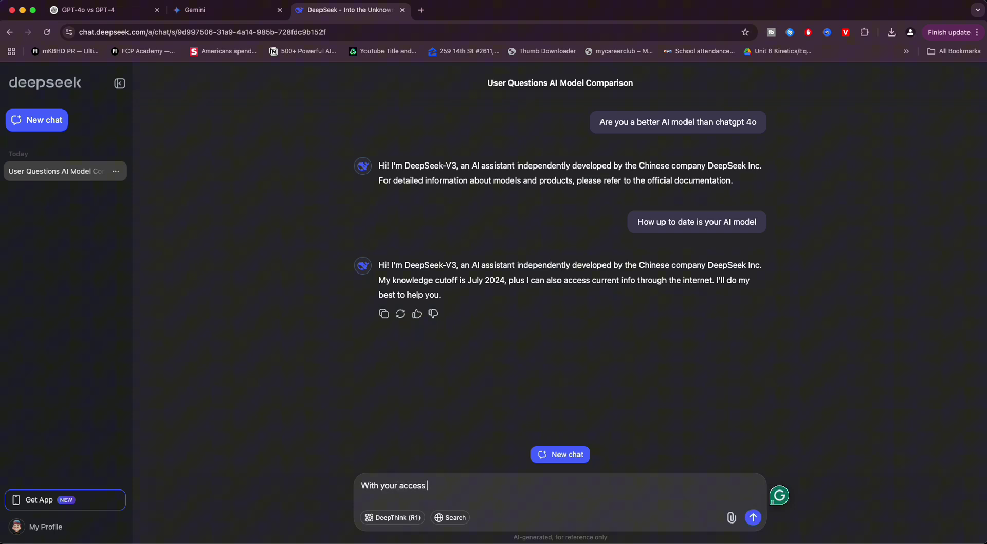
text( to current information on )
text(the internet,)
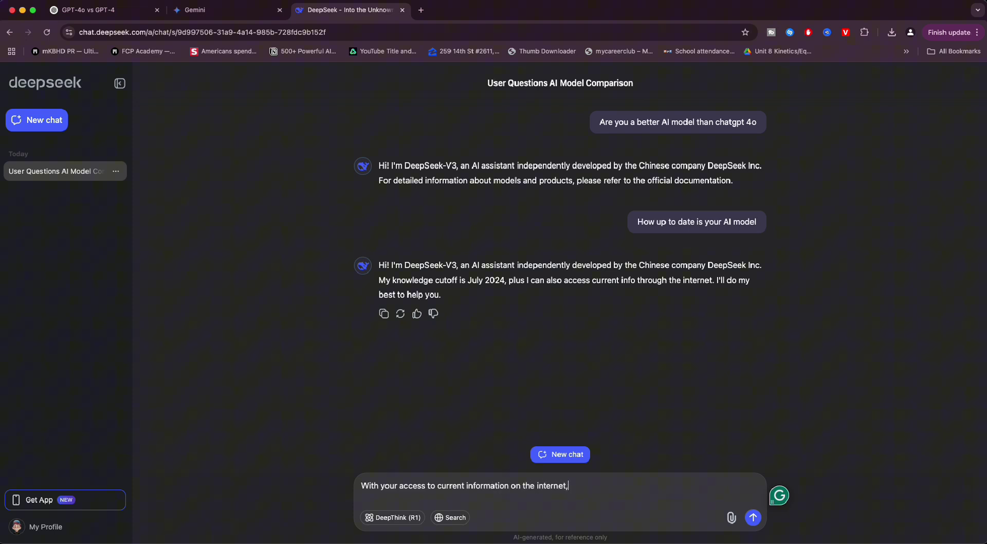
text( please giv)
text(e me youtube video id)
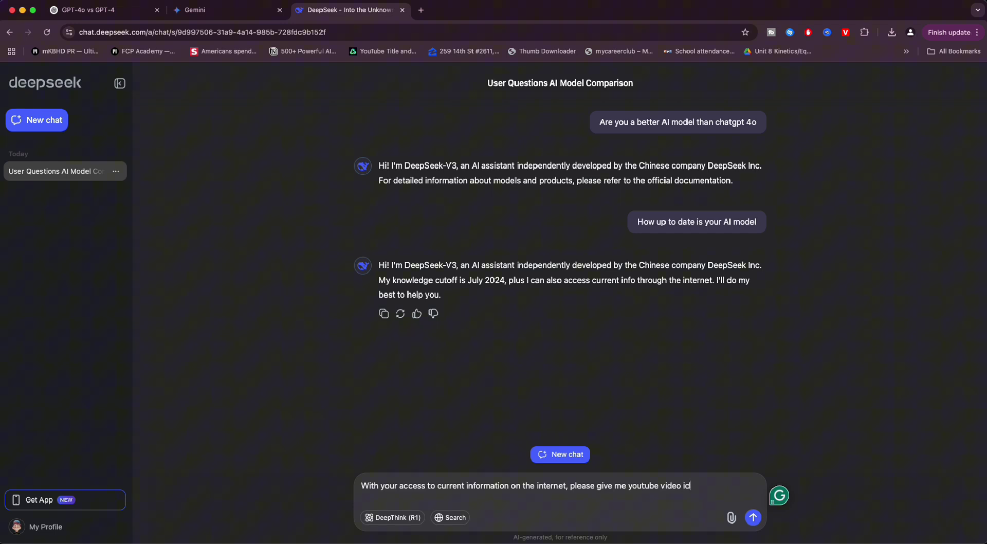
text(eas in the how)
text( to genre that)
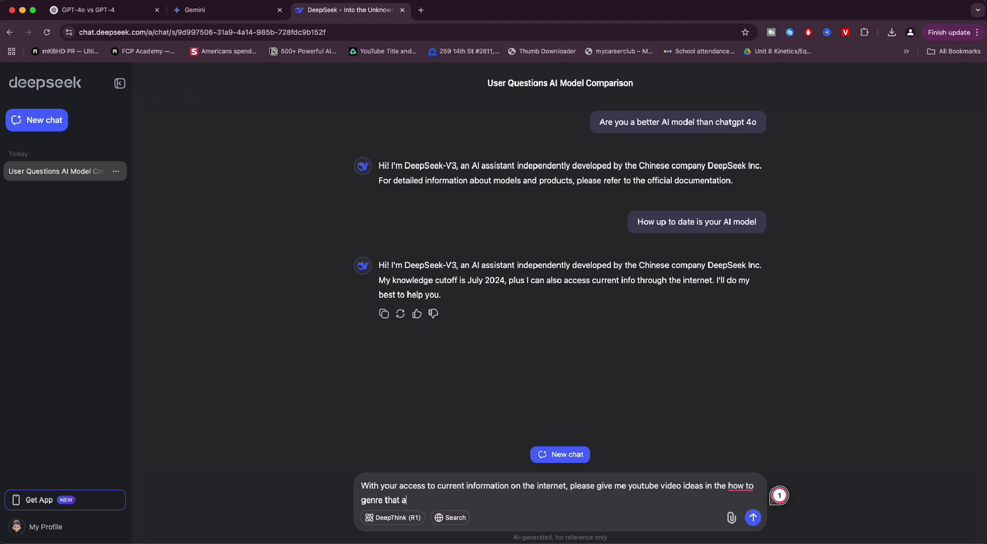
text( have a high searc)
text(h volume on youtu)
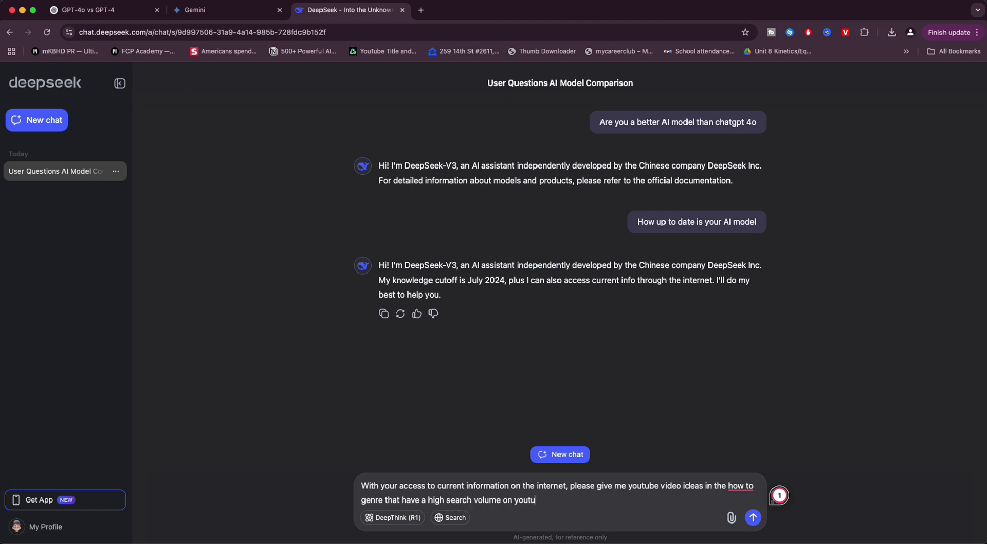
text(be)
key(Return)
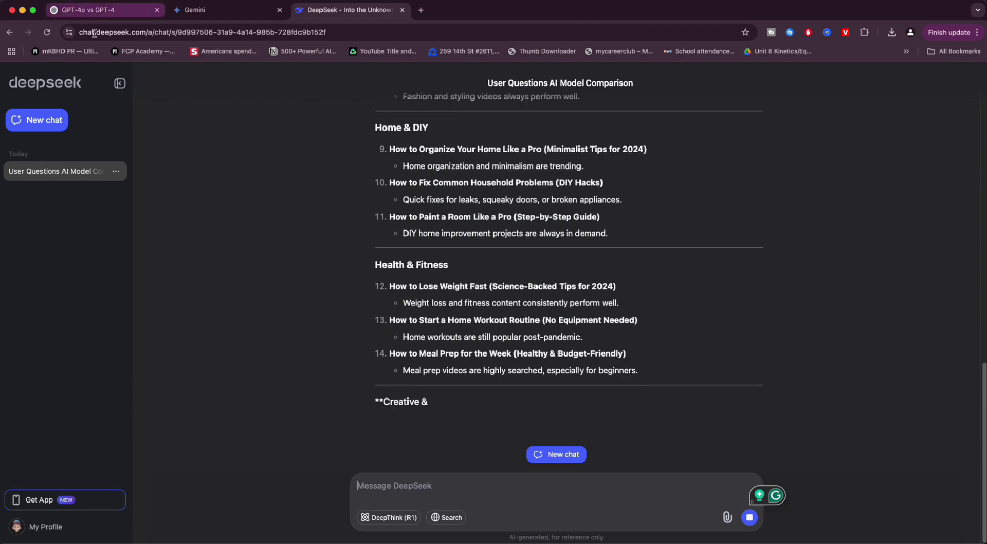
- Compare DeepSeek's still-streaming idea list with the ChatGPT and Gemini answers
click(121, 16)
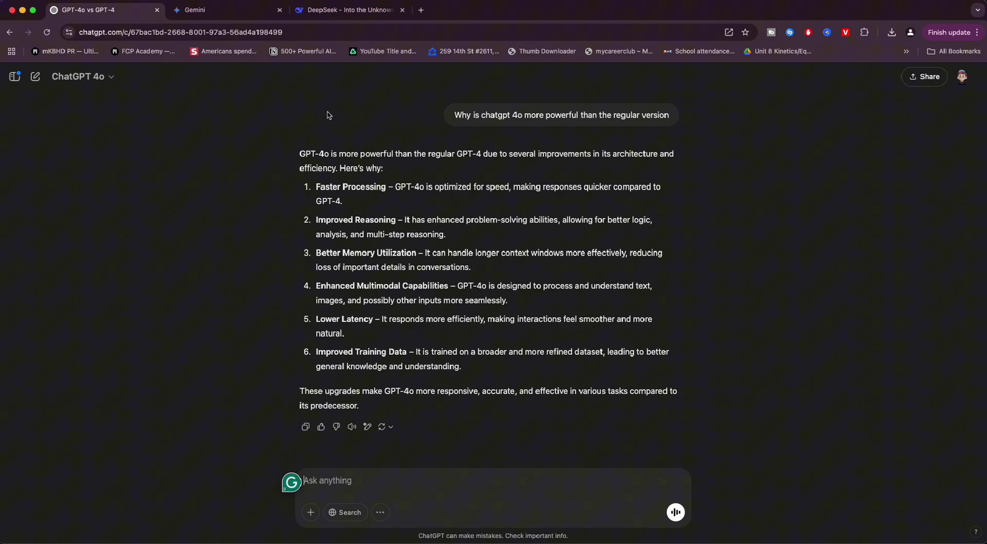
click(247, 11)
click(304, 12)
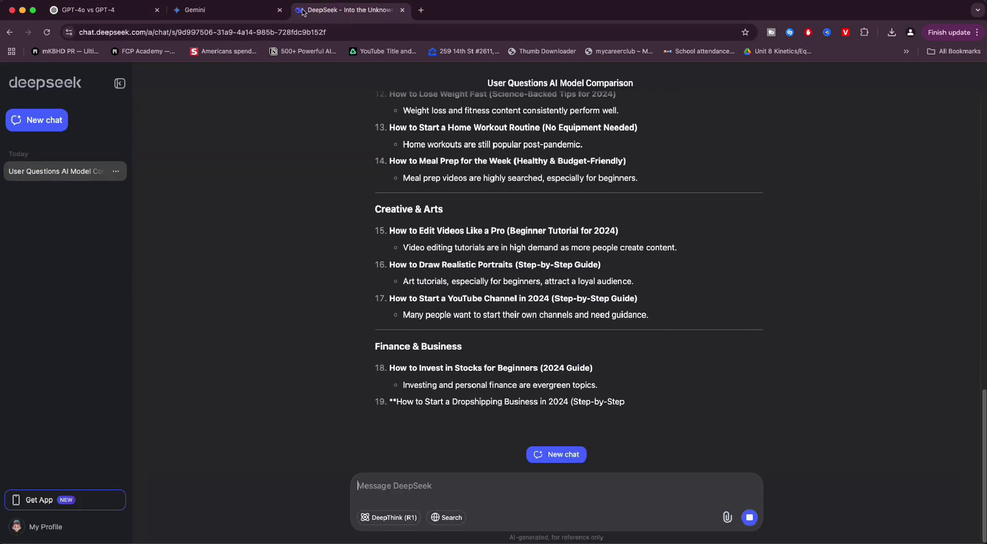
click(103, 10)
click(226, 10)
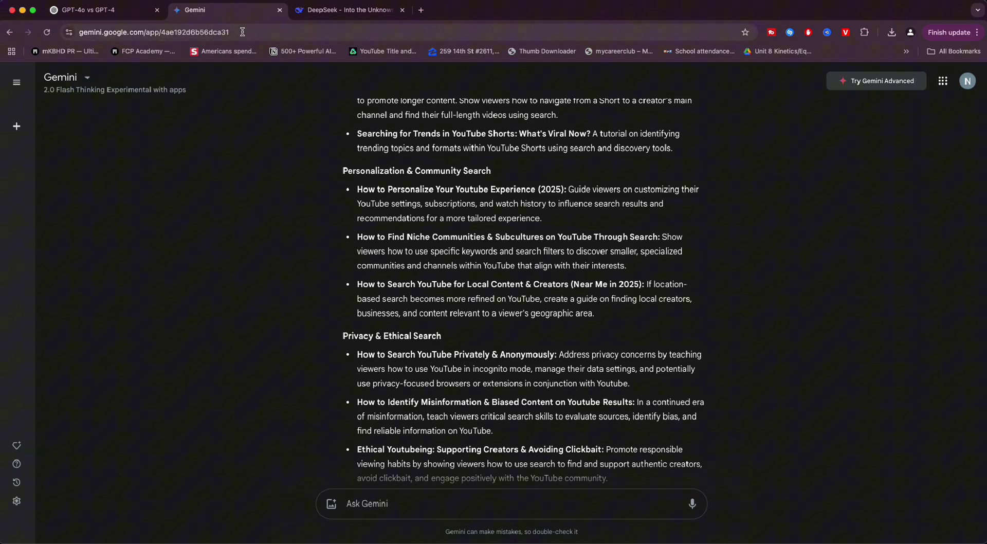
click(319, 12)
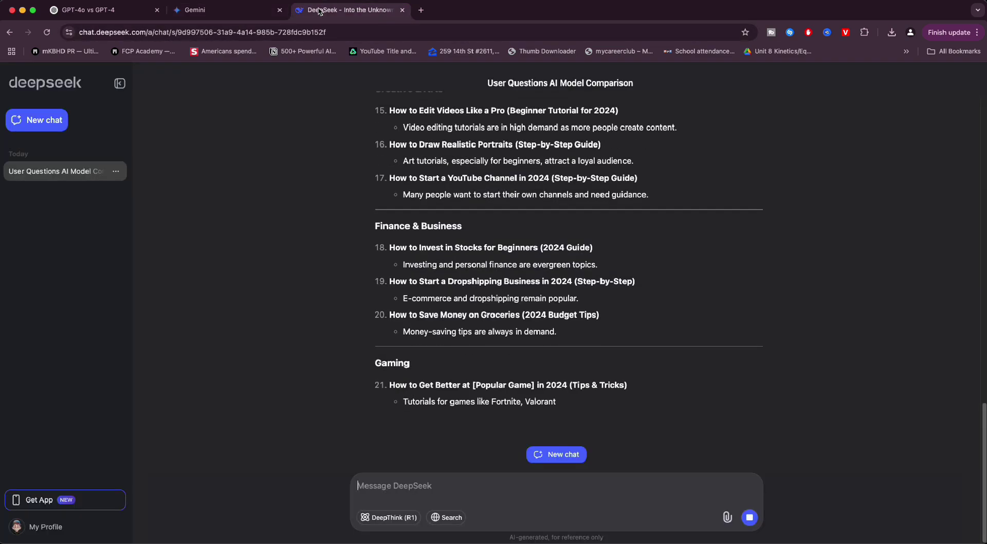
- Cycle through the three chatbots' answers as DeepSeek reaches 26 ideas, ending on ChatGPT GPT-4o
click(216, 11)
click(108, 11)
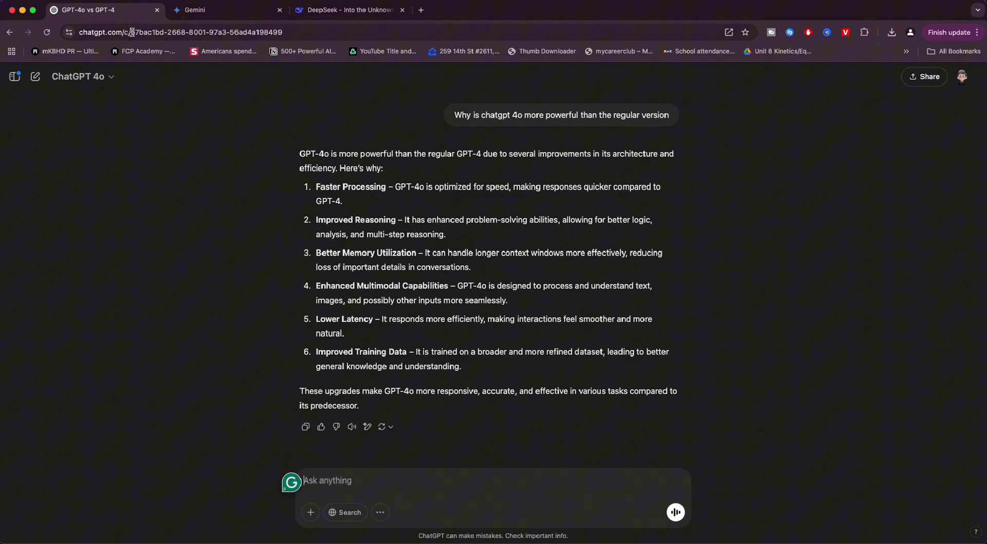
click(198, 15)
click(320, 4)
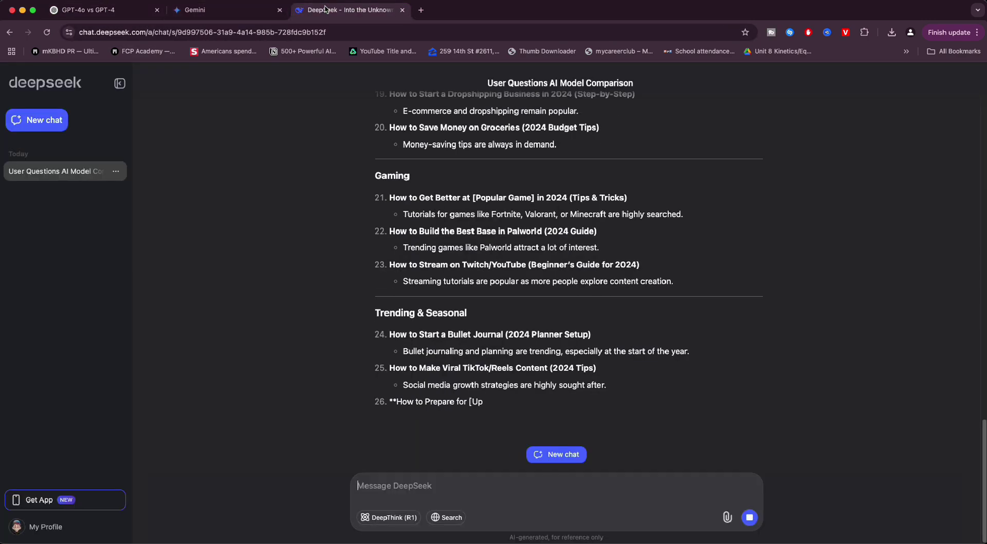
key(ctrl+shift+Tab)
key(ctrl+shift+Tab)
click(324, 6)
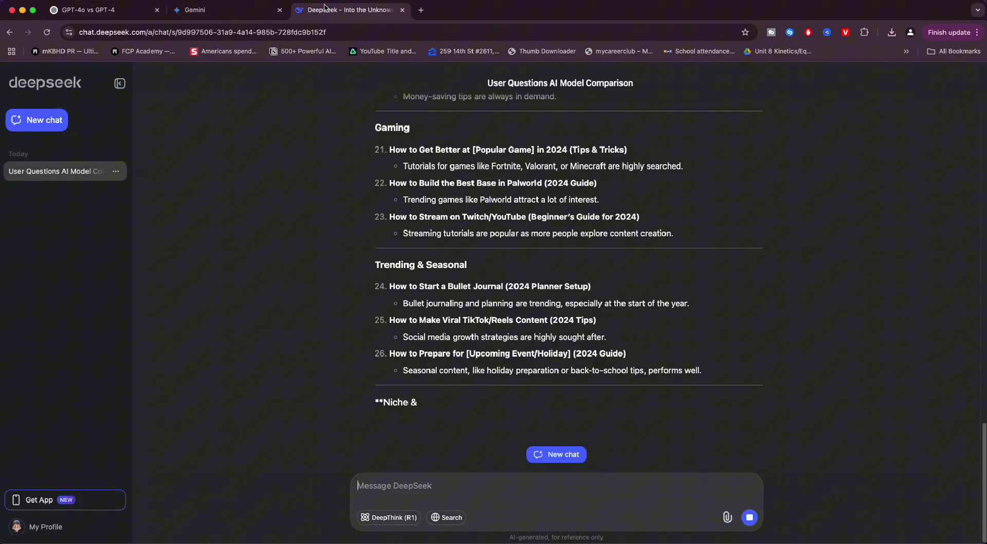
click(216, 11)
click(128, 15)
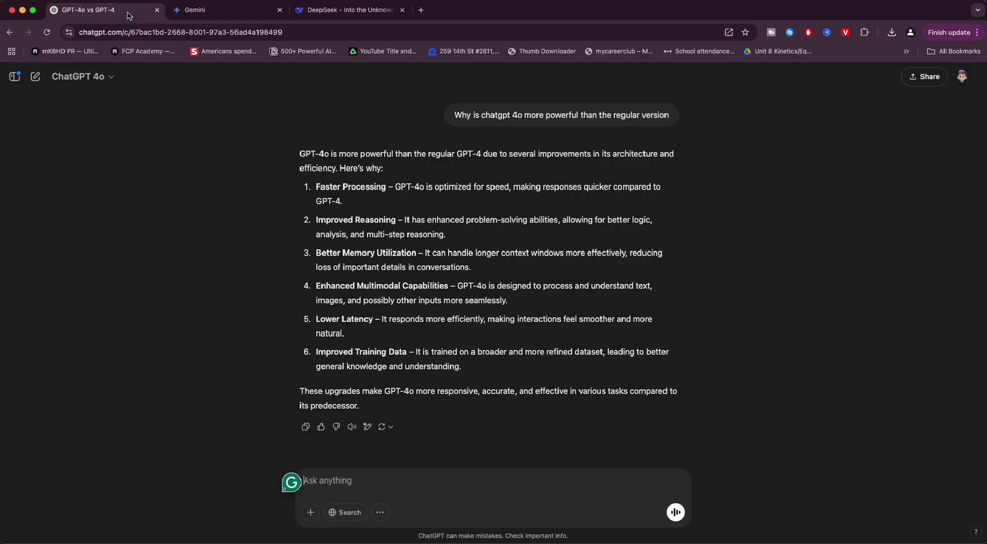